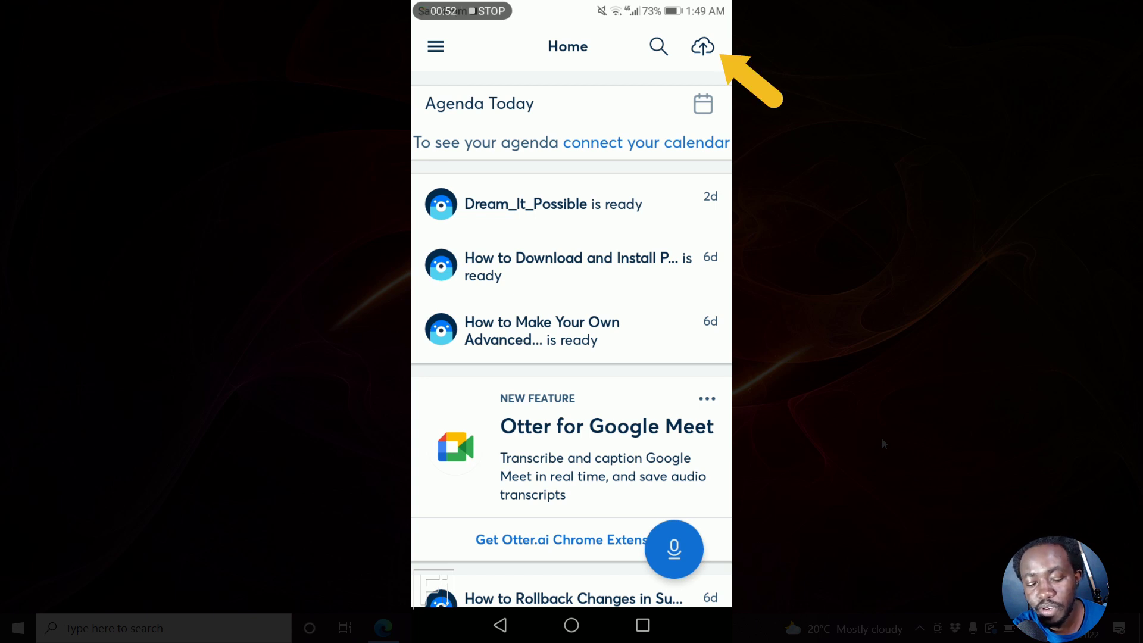
Start an upload and switch the file picker from Music to the Audio collection.
left_click(702, 47)
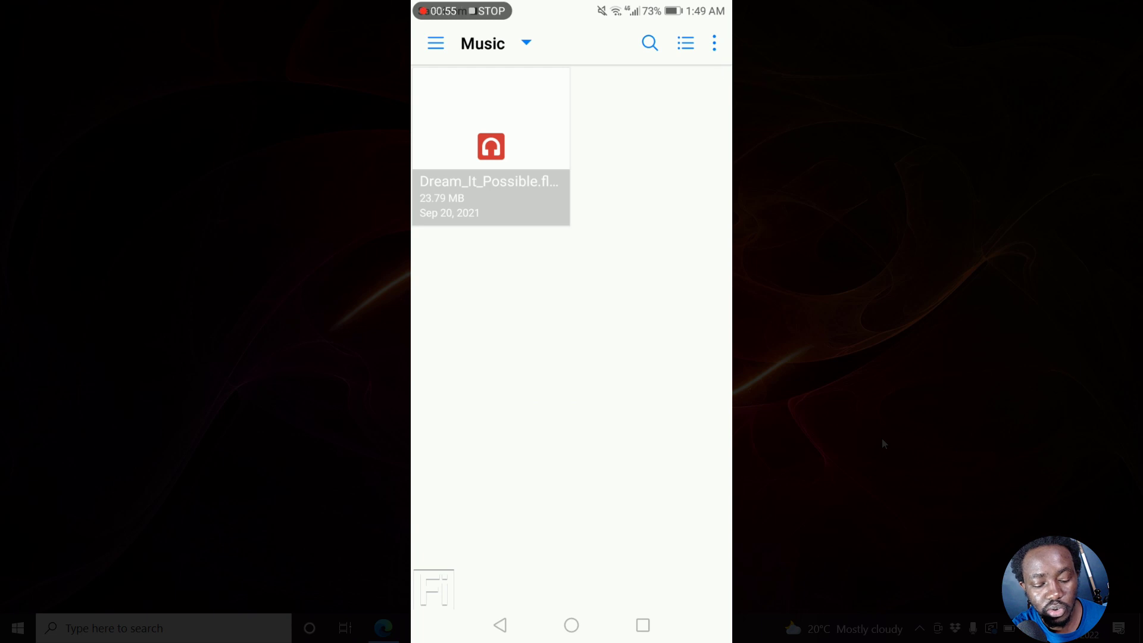
left_click(527, 43)
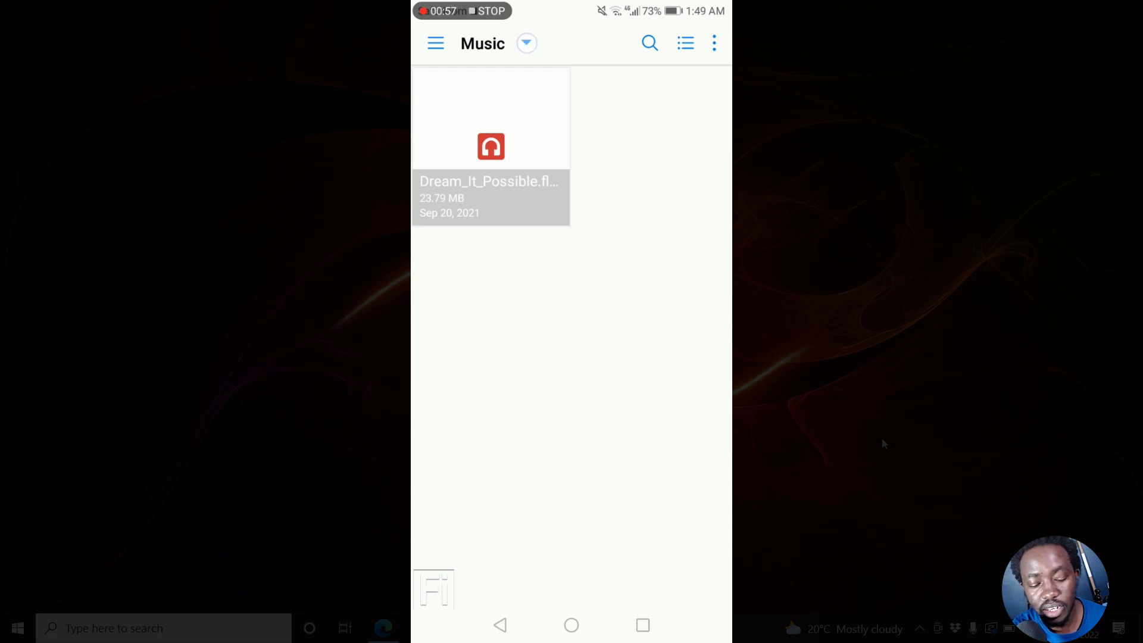
left_click(493, 72)
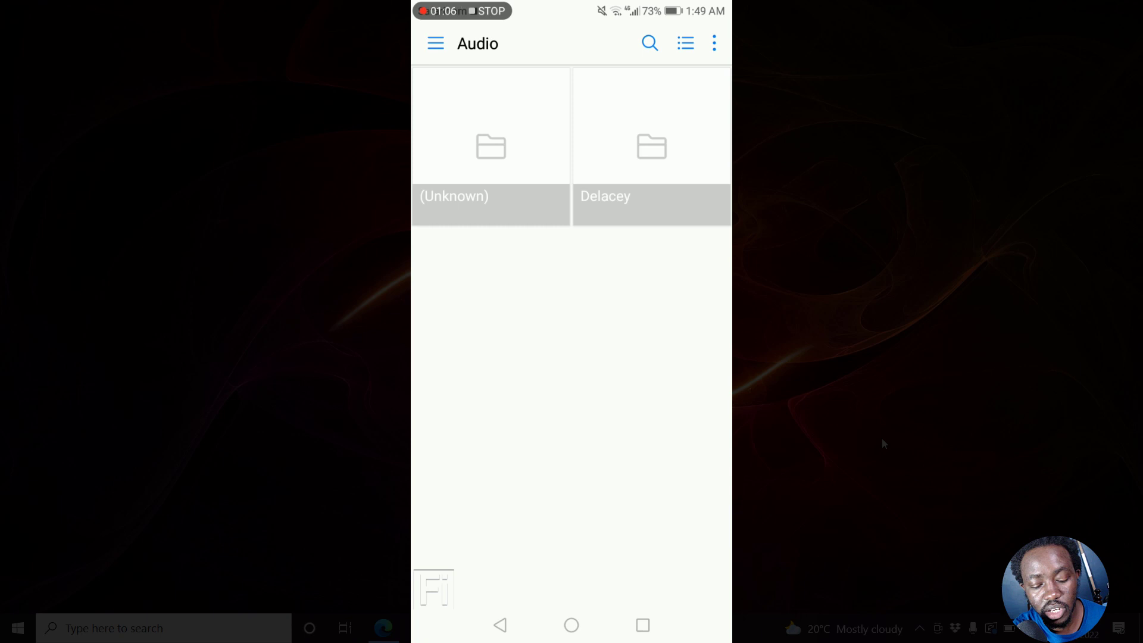
left_click(435, 43)
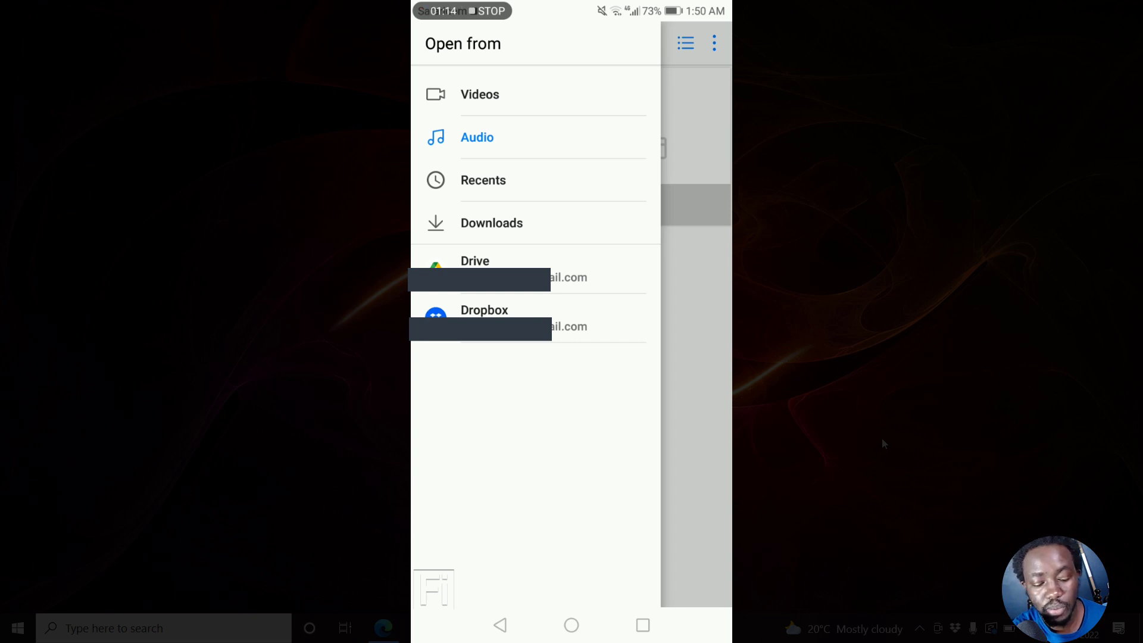
left_click(477, 137)
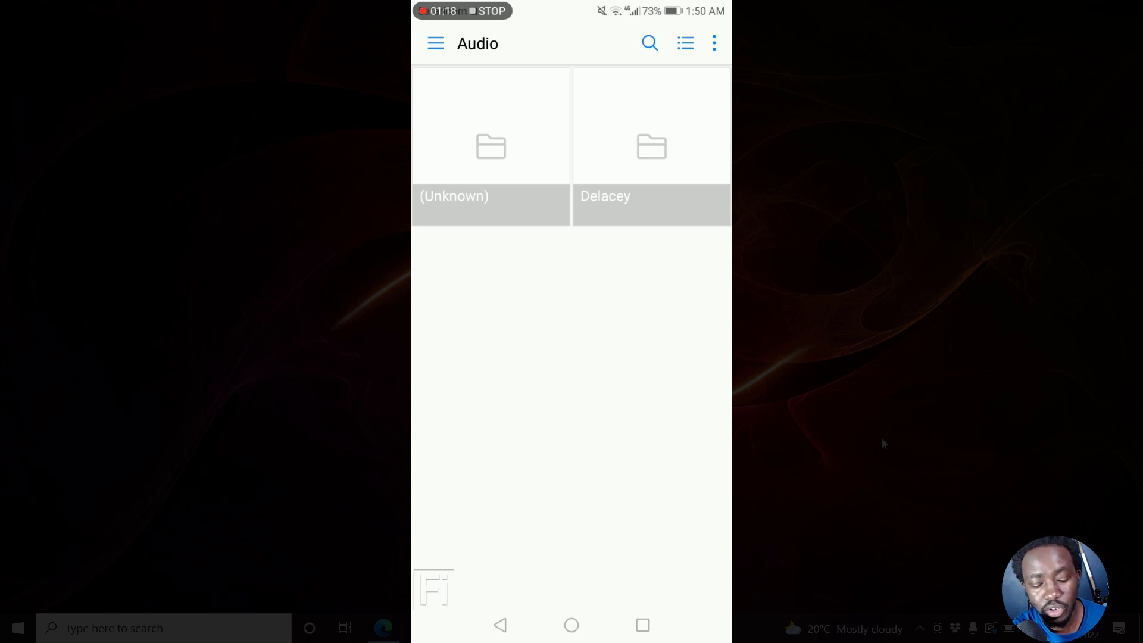
Open the (Unknown) folder, then its Music folder, in the file picker.
left_click(509, 136)
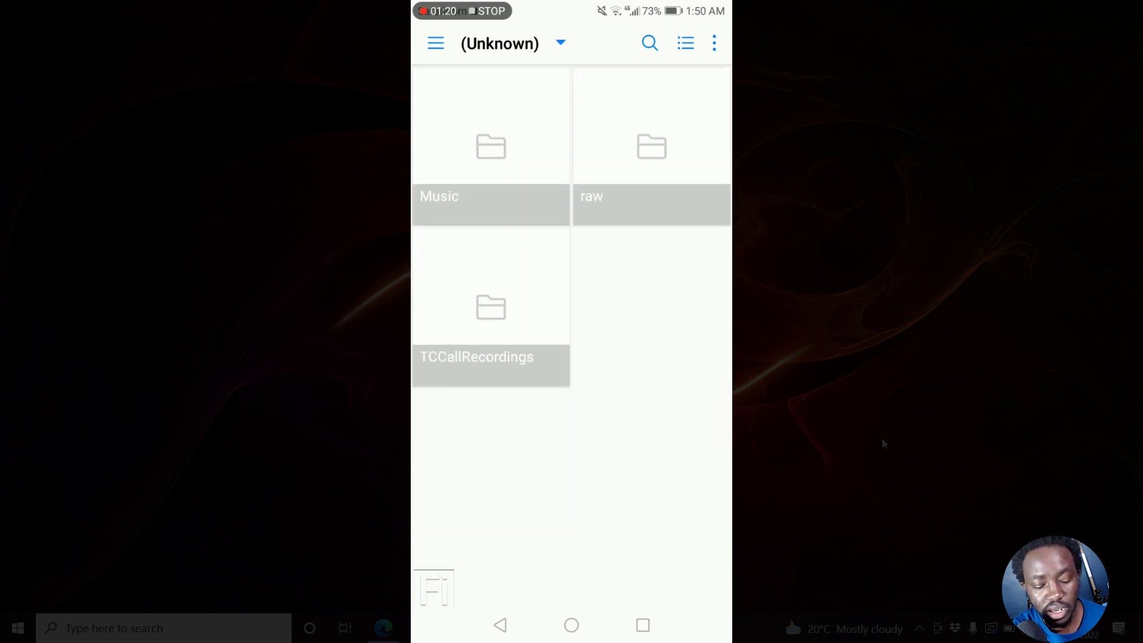
left_click(508, 143)
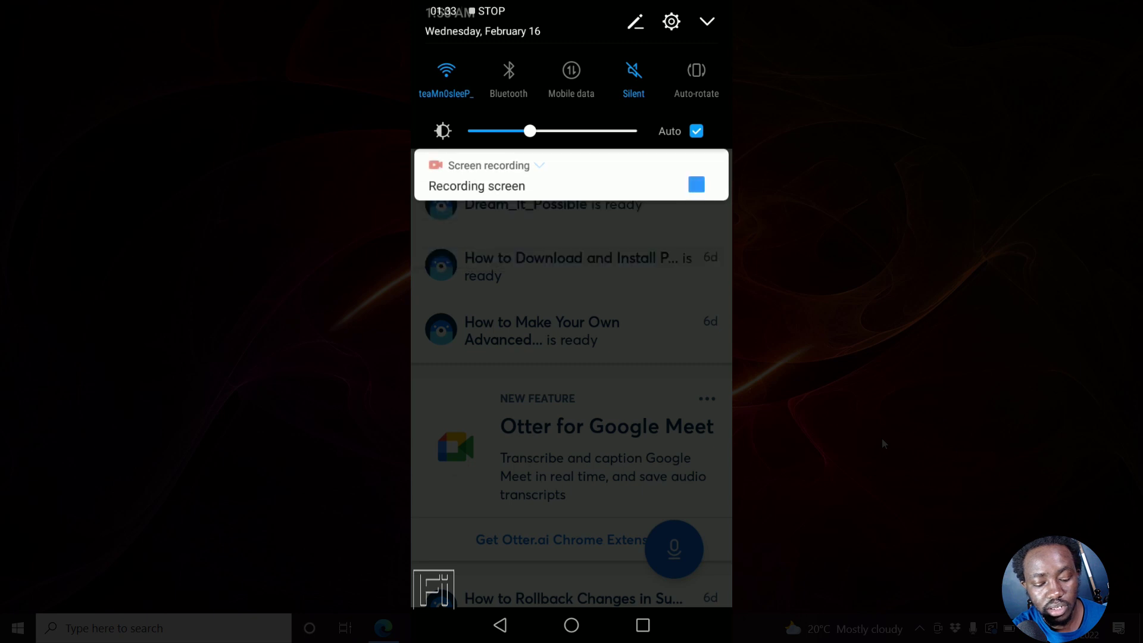
Dismiss the notification shade to return to Otter Home.
left_click(639, 317)
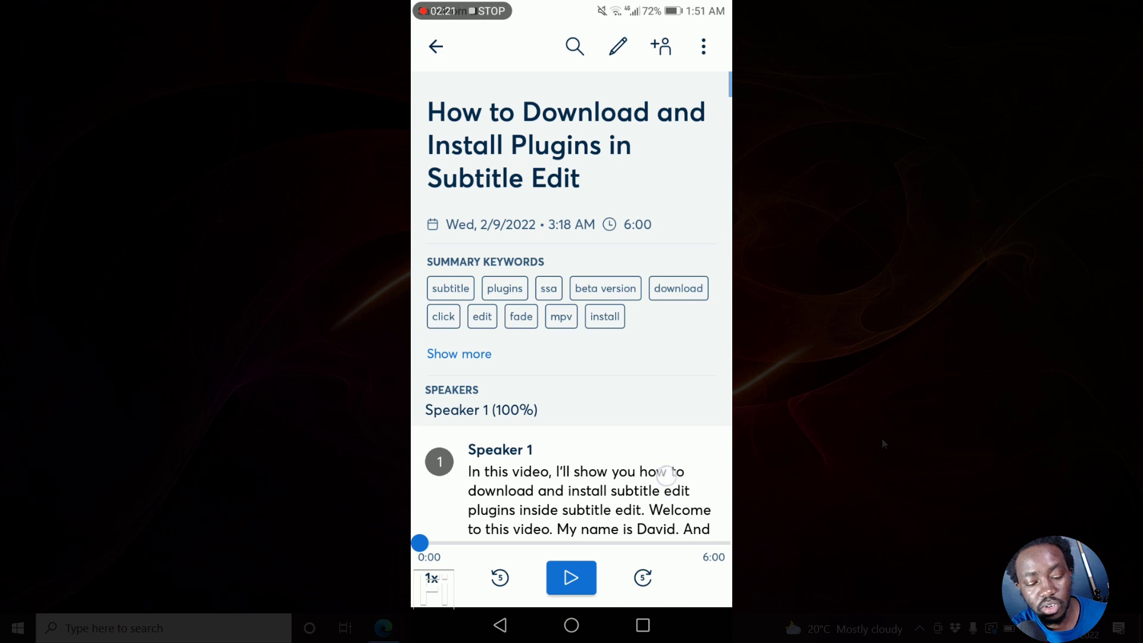
left_click_drag(666, 477, 650, 336)
left_click_drag(650, 446, 651, 340)
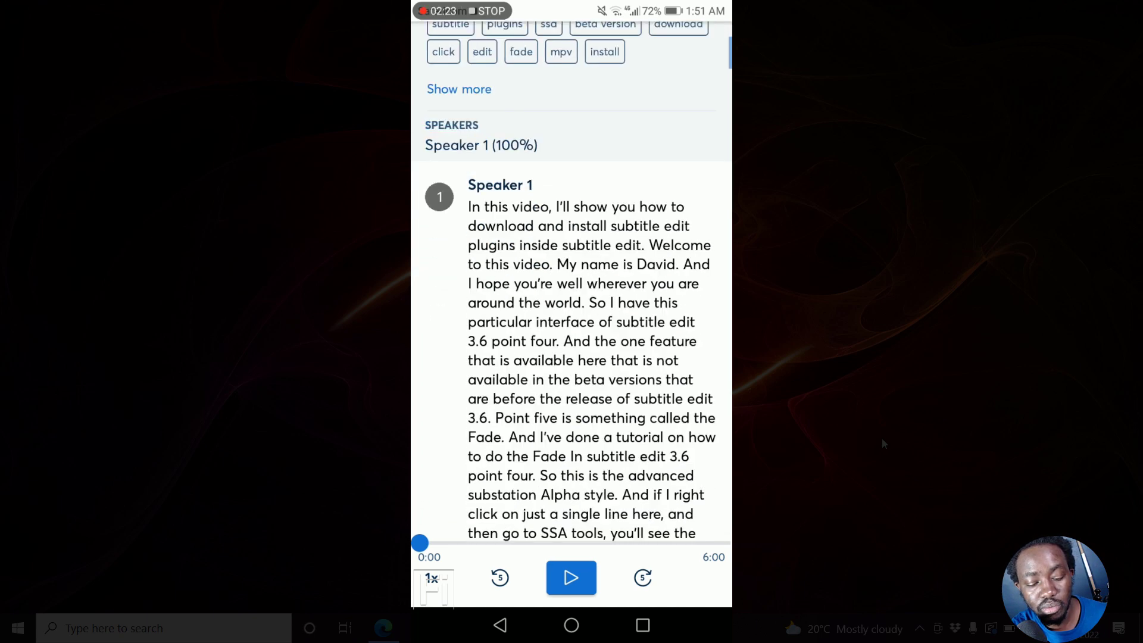
left_click_drag(650, 269, 650, 500)
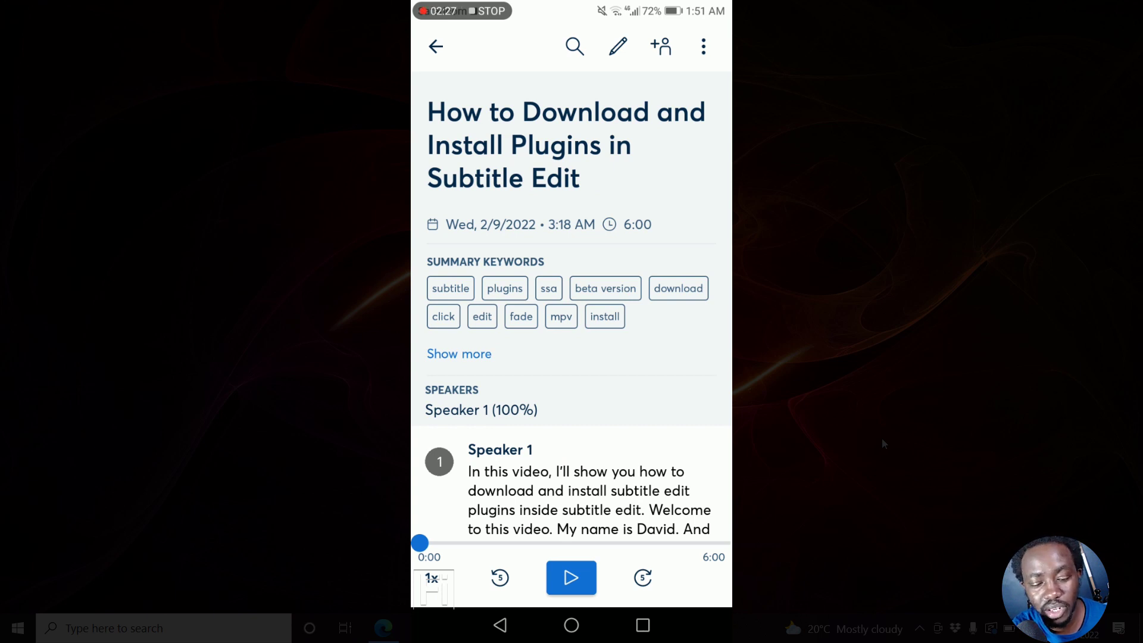
Switch the open transcript into text editing mode.
left_click(619, 47)
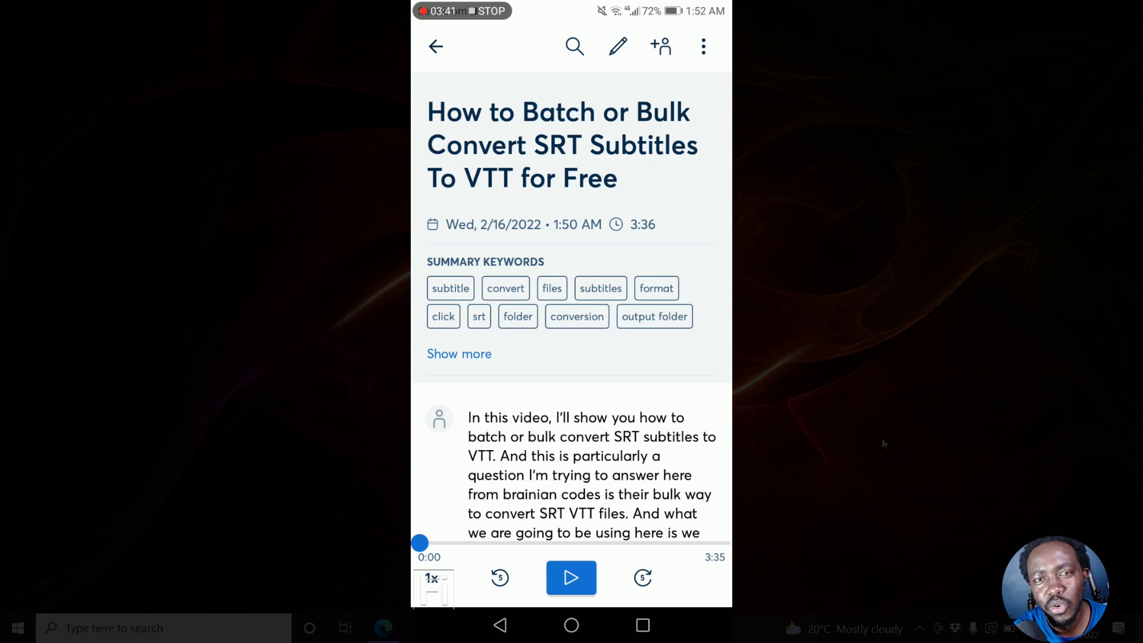
scroll(641, 429, "down", 1)
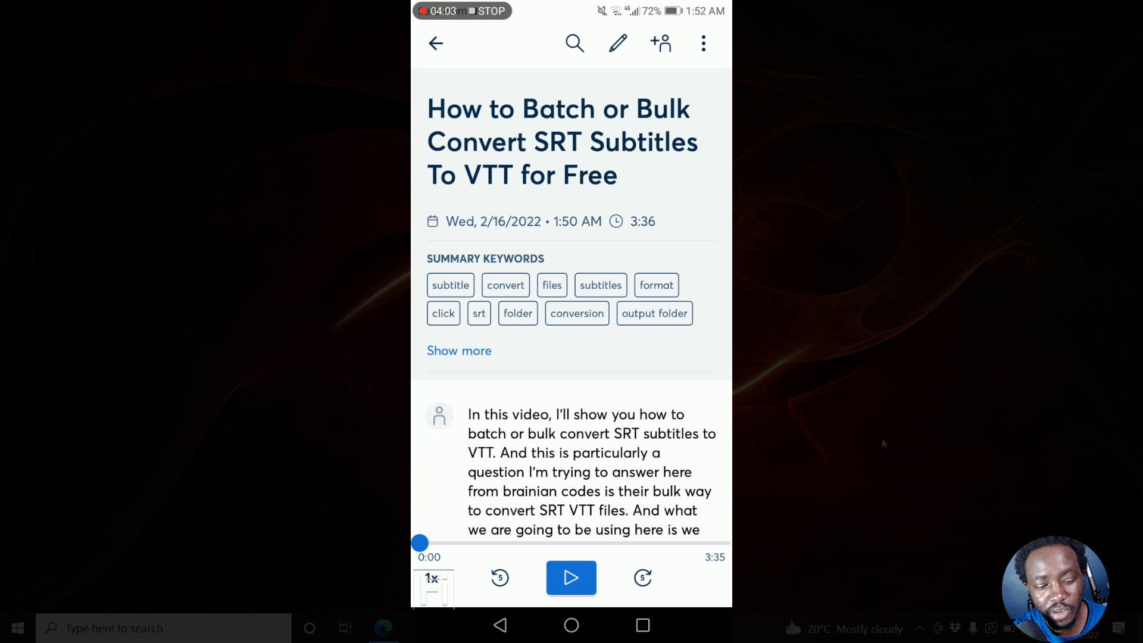
left_click_drag(685, 489, 684, 461)
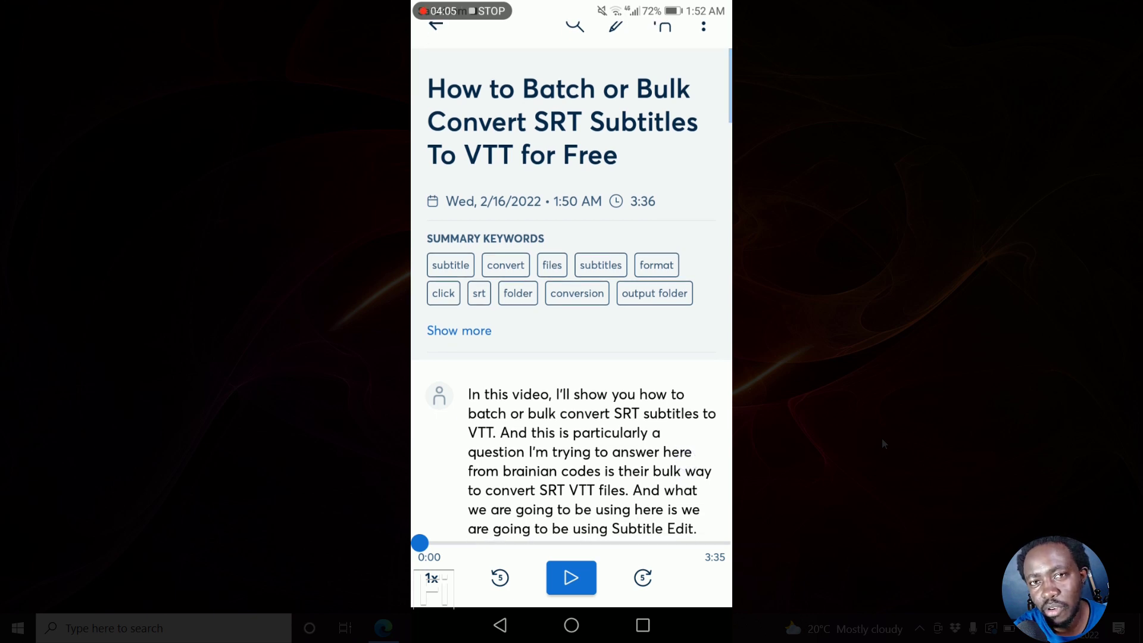